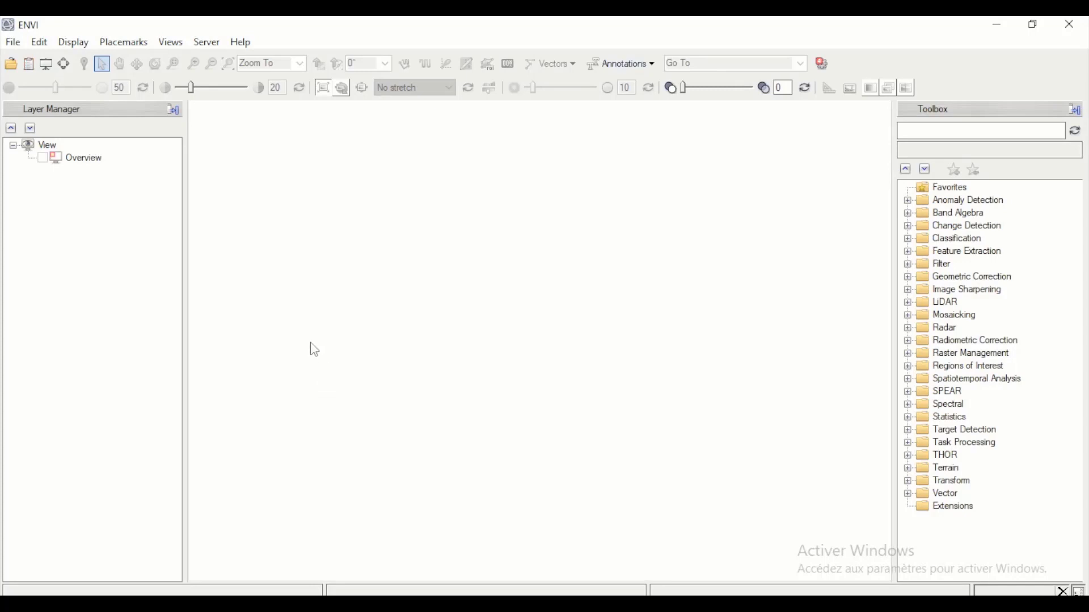
# - Open the two classification images pre_katrina05.dat and post_katrina06.dat from the Datas folder
pyautogui.click(25, 69)
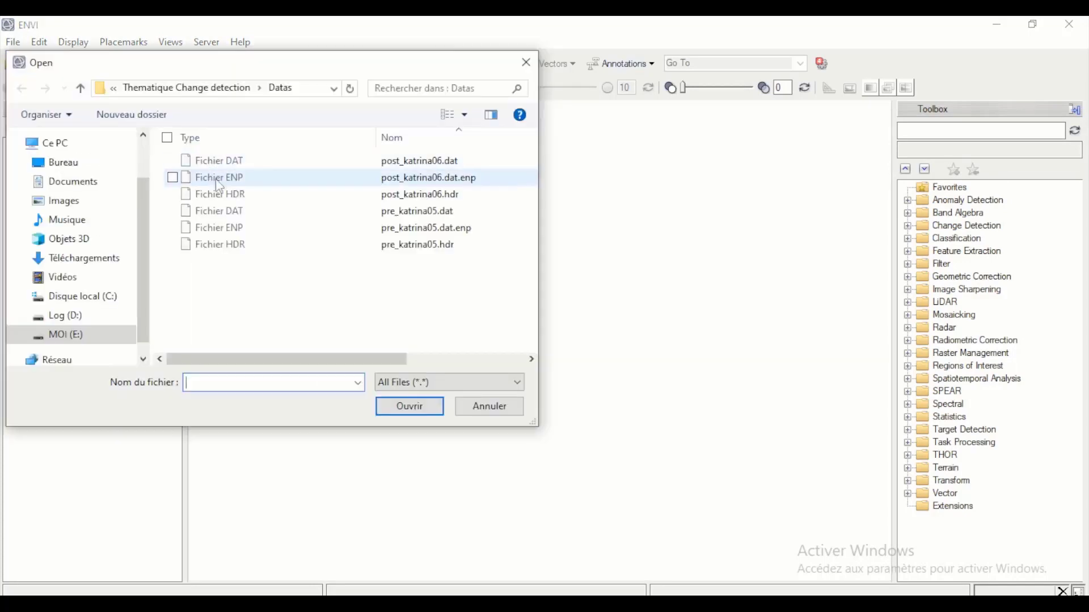
pyautogui.click(173, 214)
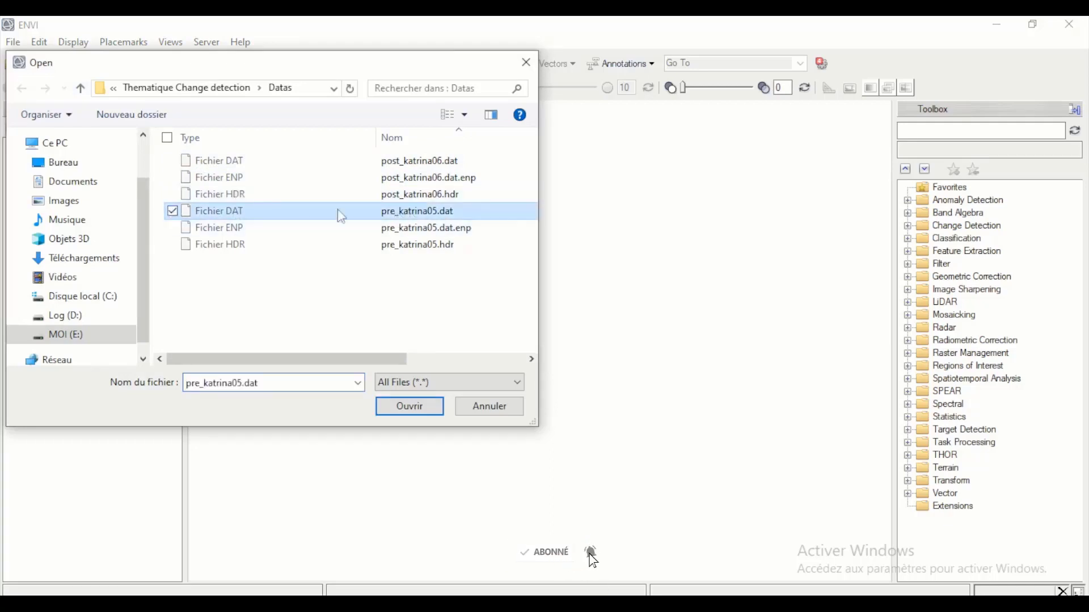
pyautogui.click(173, 160)
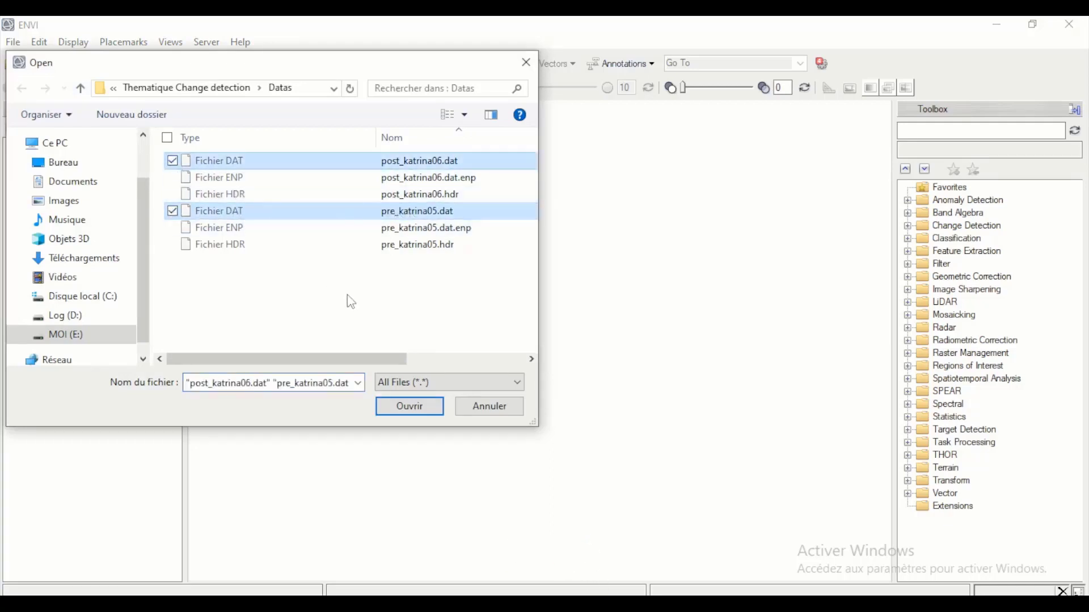
pyautogui.click(411, 408)
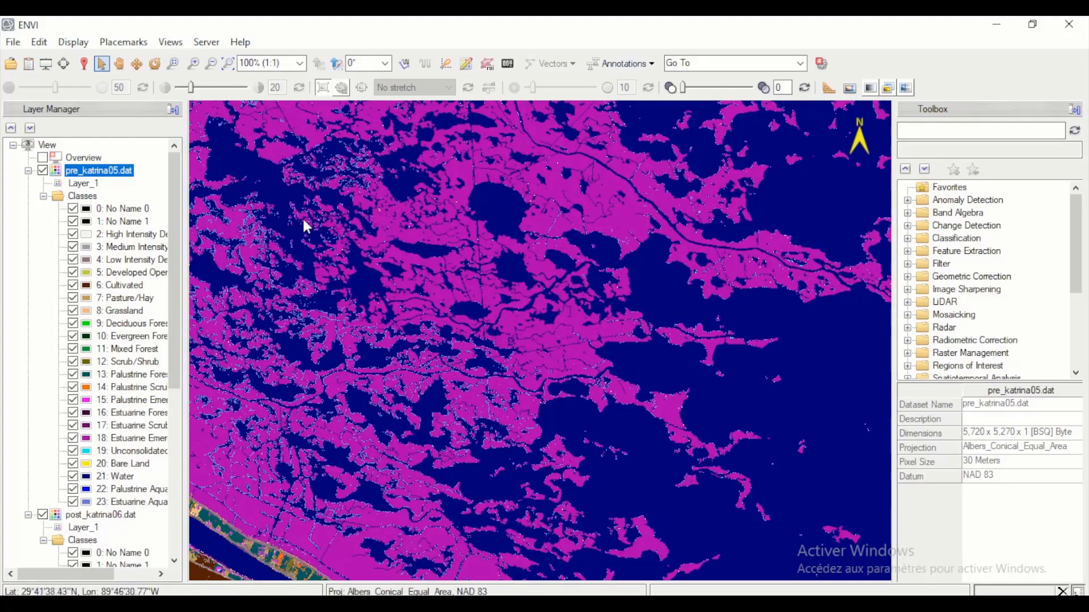
# - Split the display into two side-by-side views and add post_katrina06.dat to the empty second view
pyautogui.scroll(-2, 509, 293)
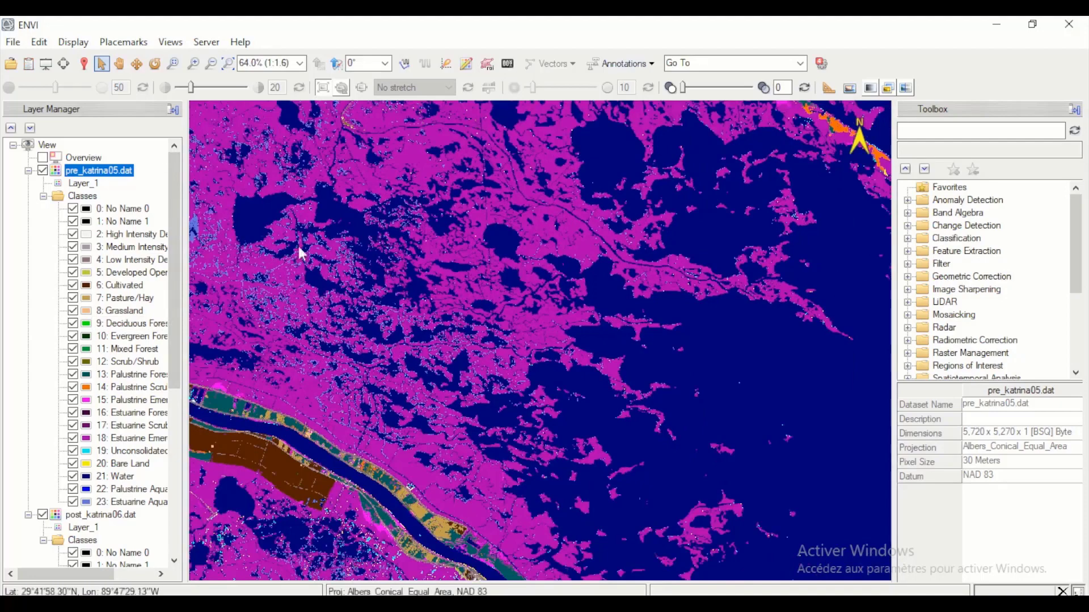
pyautogui.scroll(-3, 89, 283)
pyautogui.scroll(3, 88, 284)
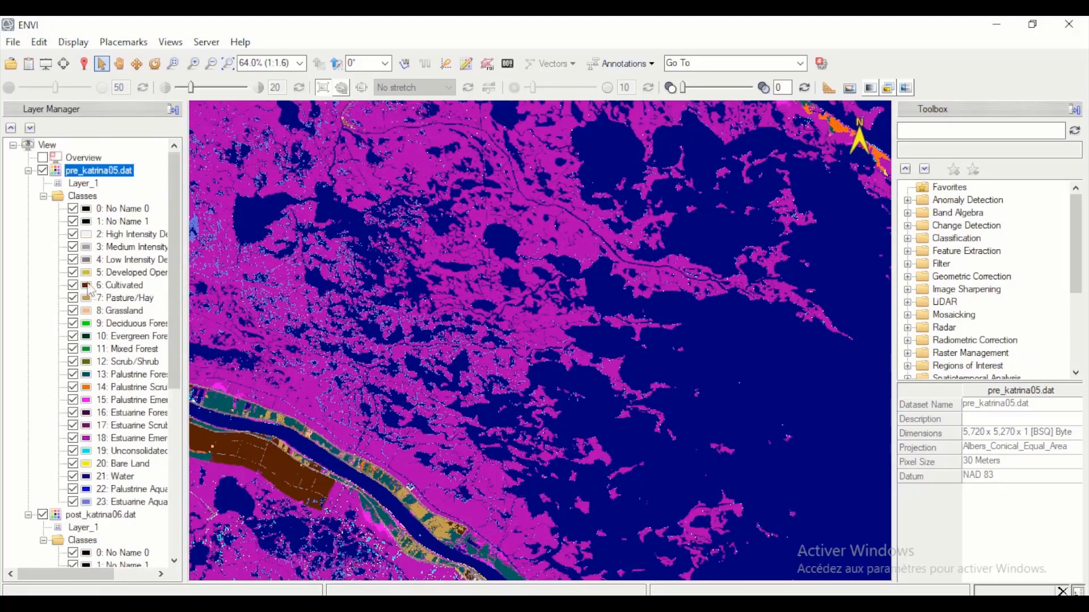
pyautogui.click(170, 42)
pyautogui.click(217, 103)
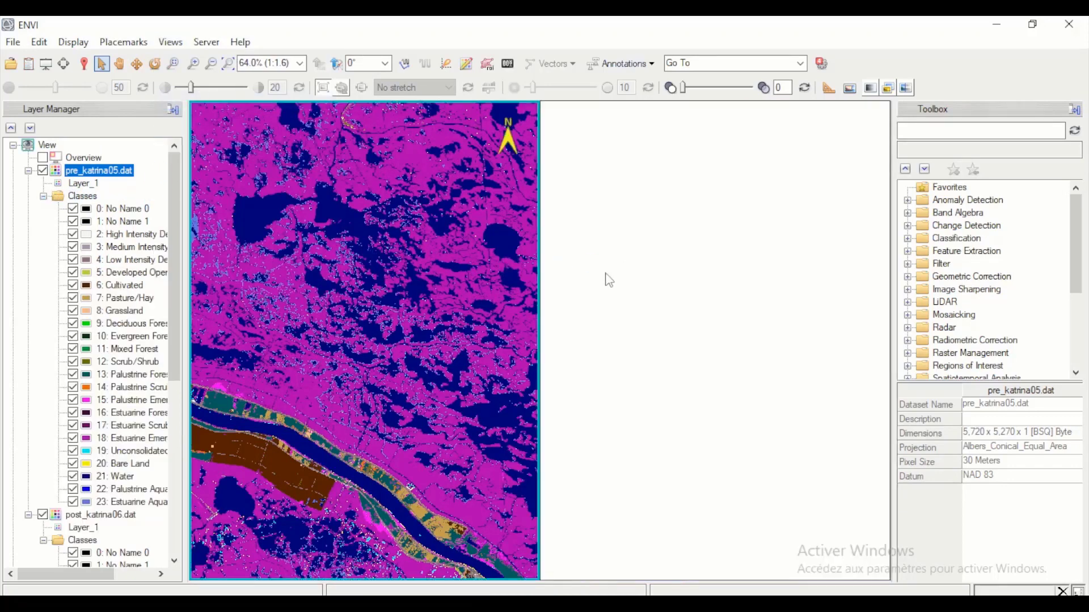
pyautogui.click(607, 280)
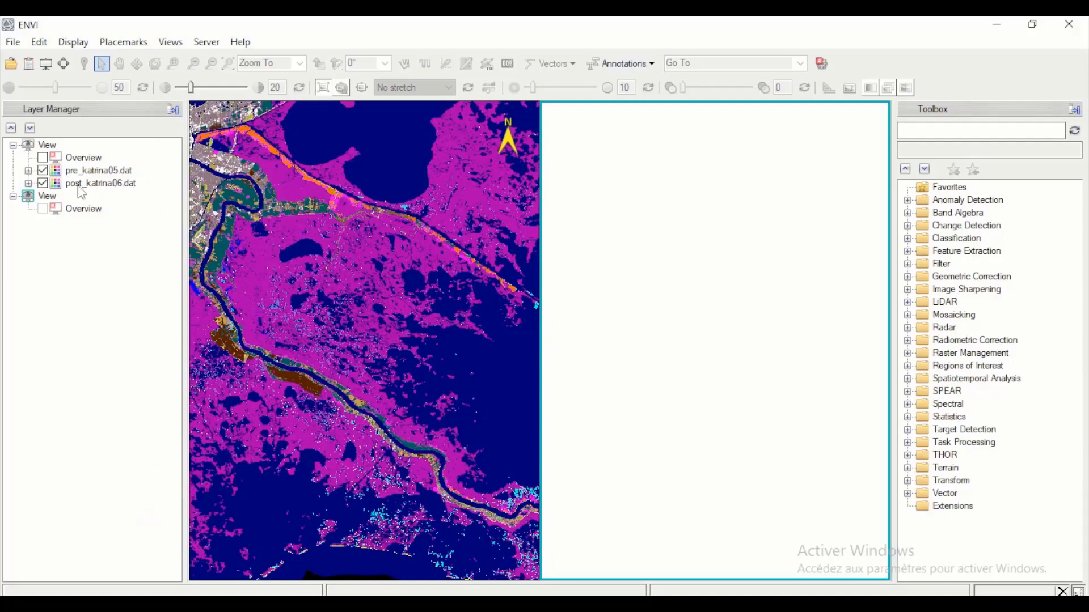
pyautogui.moveTo(85, 183); pyautogui.dragTo(694, 281)
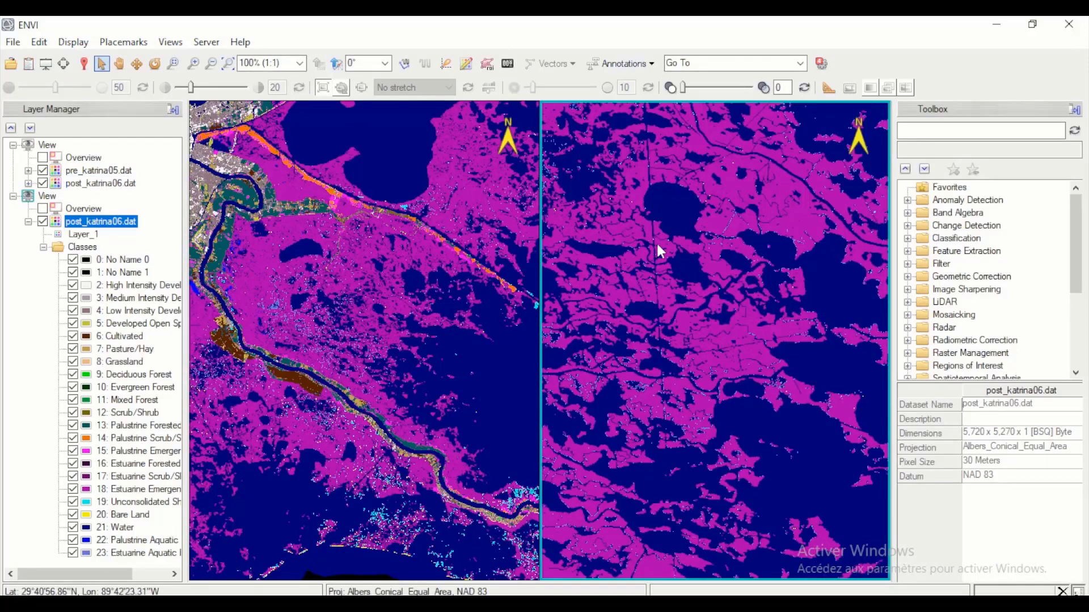
# - Compare the two views around the river area and inspect pixel class values with the Cursor Value tool
pyautogui.scroll(-5, 660, 229)
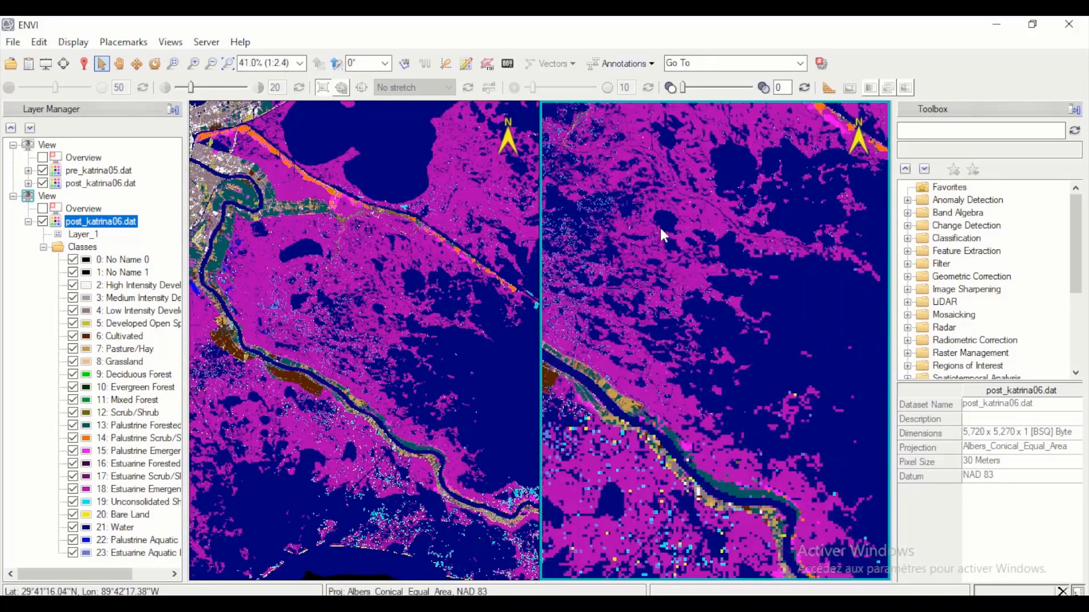
pyautogui.scroll(-1, 660, 228)
pyautogui.moveTo(590, 204); pyautogui.dragTo(640, 236)
pyautogui.scroll(1, 643, 242)
pyautogui.scroll(1, 645, 244)
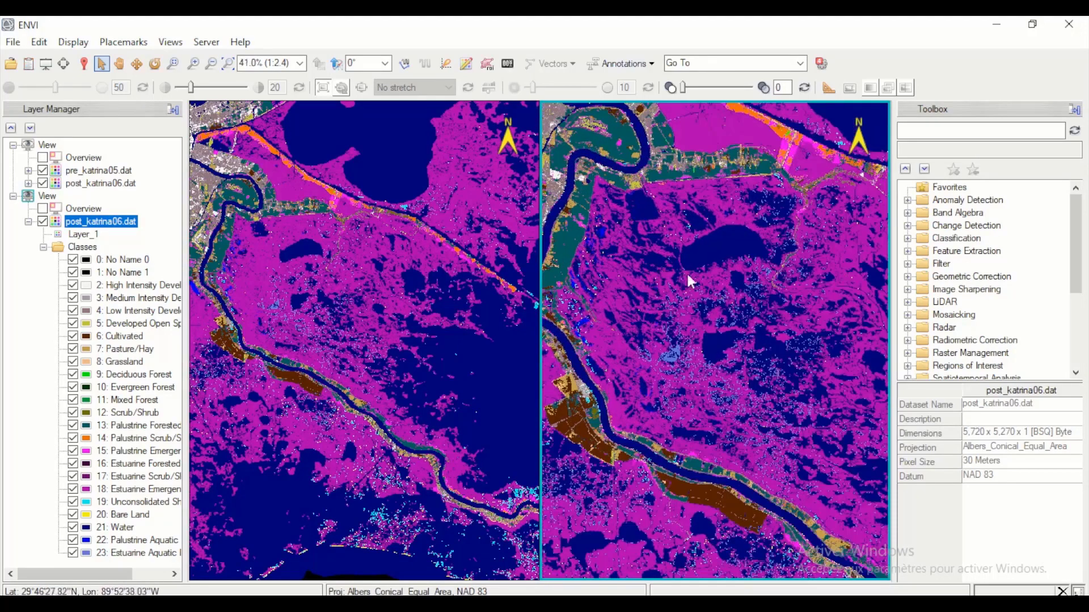
pyautogui.click(43, 247)
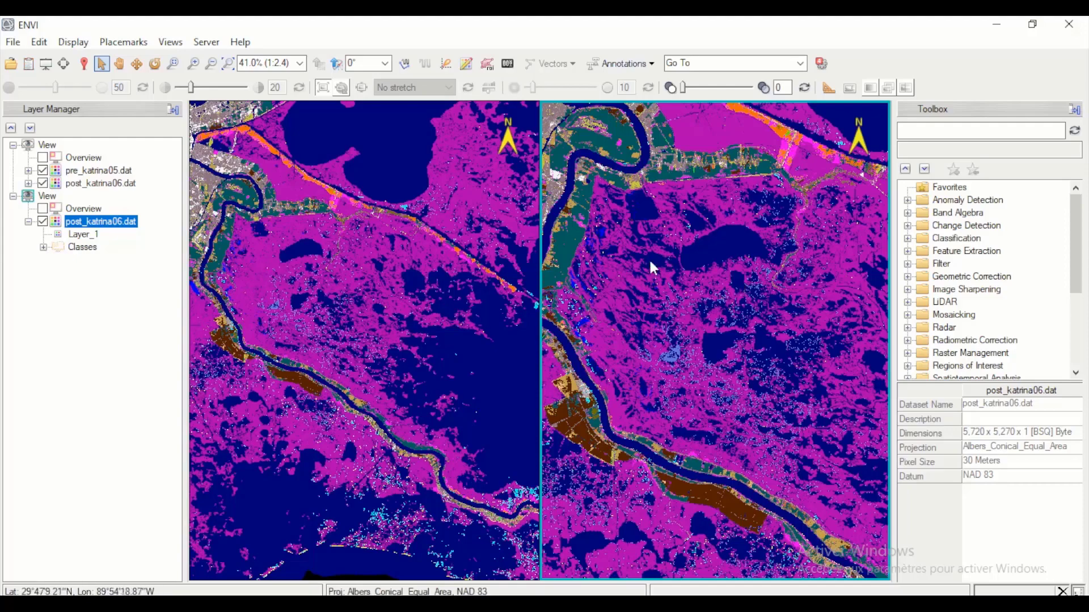
pyautogui.scroll(-1, 663, 272)
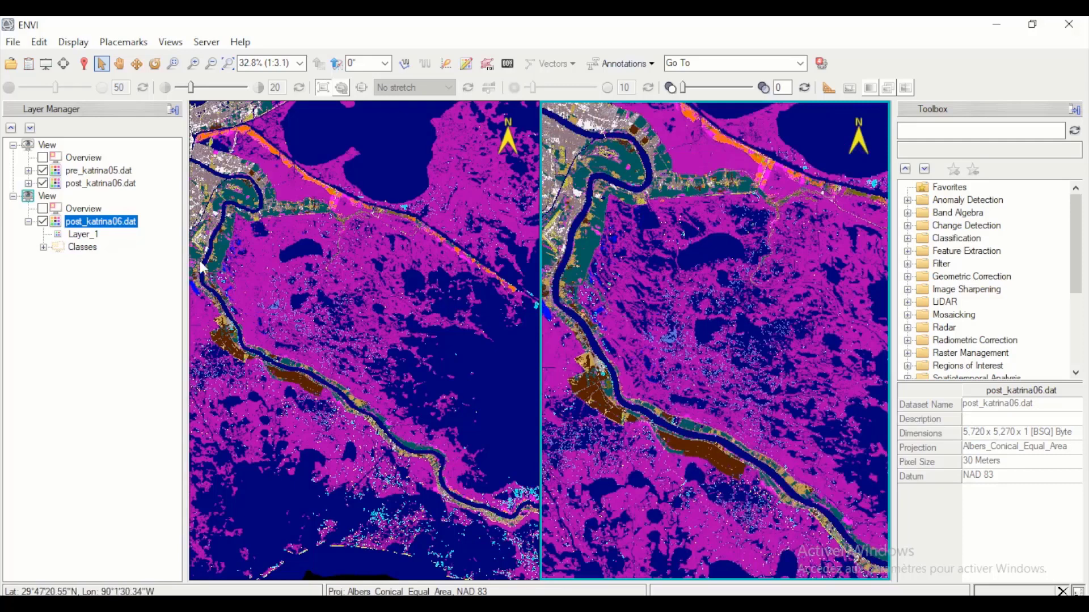
pyautogui.click(84, 64)
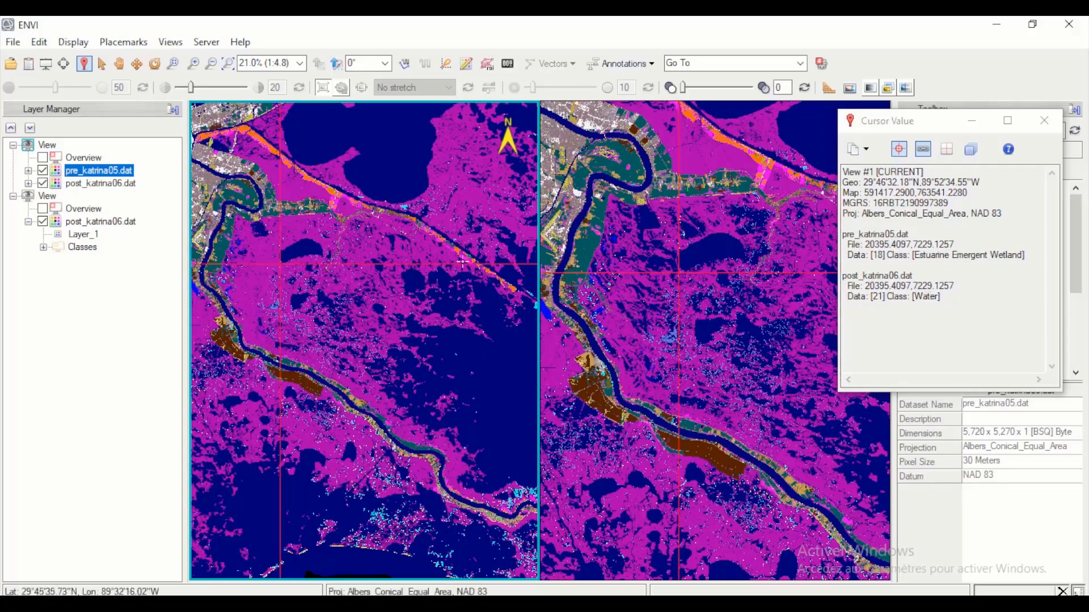
pyautogui.click(1044, 120)
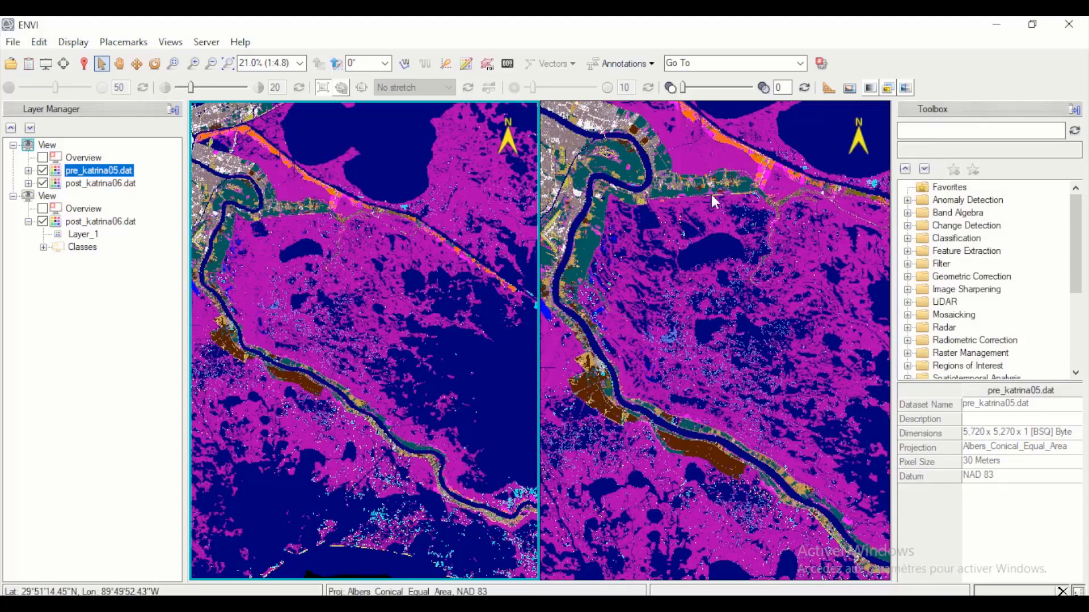
# - Remove the second view from the Layer Manager
pyautogui.click(47, 199)
pyautogui.rightClick(48, 198)
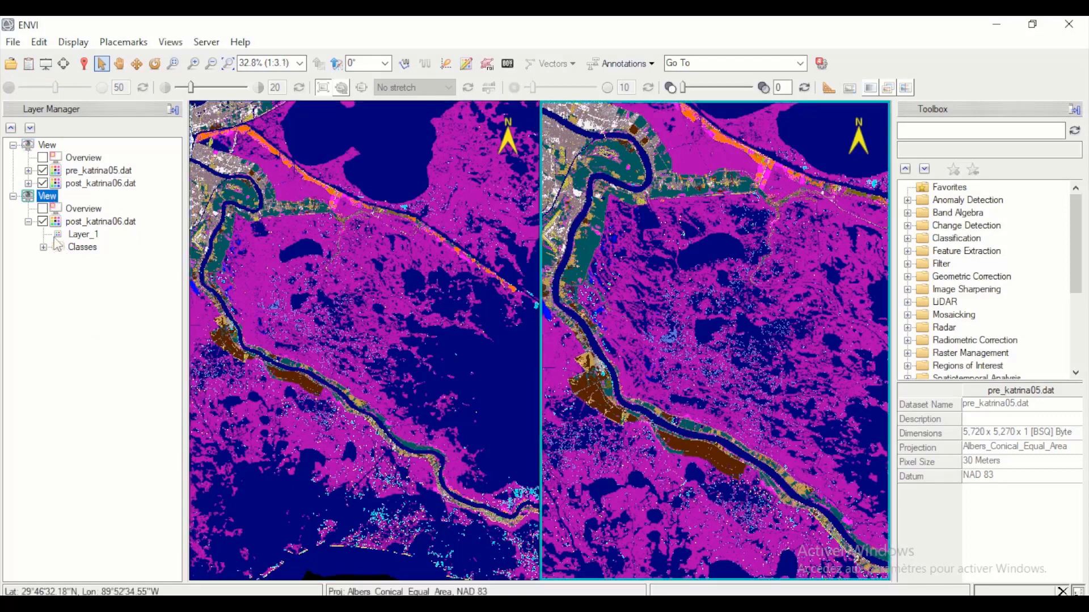
pyautogui.click(111, 372)
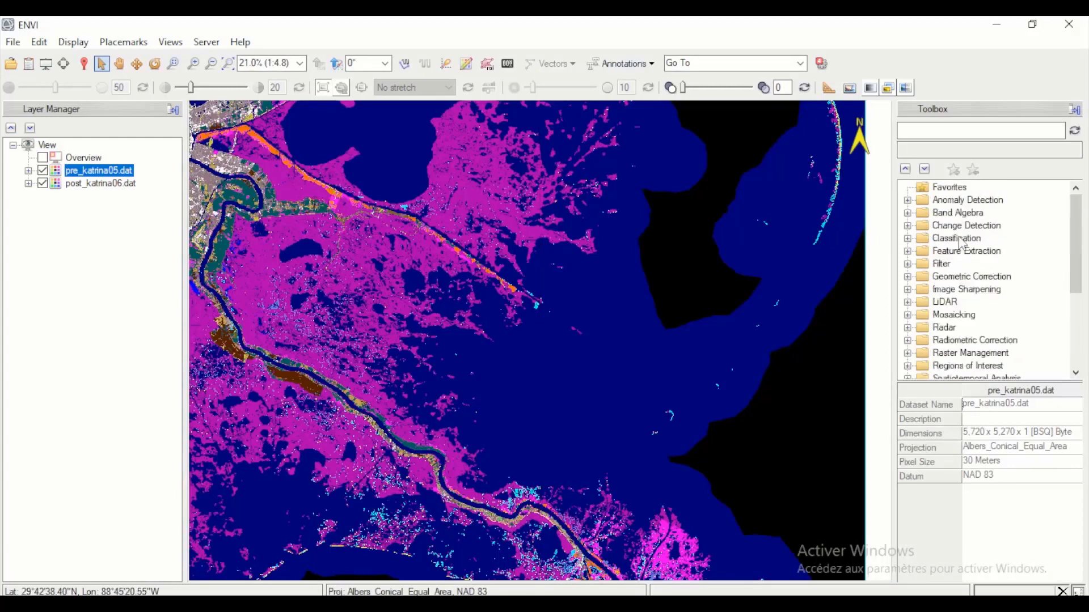
# - Start the Thematic Change Workflow with pre_katrina05.dat as the Time 1 image and post_katrina06.dat as the Time 2 image
pyautogui.click(907, 225)
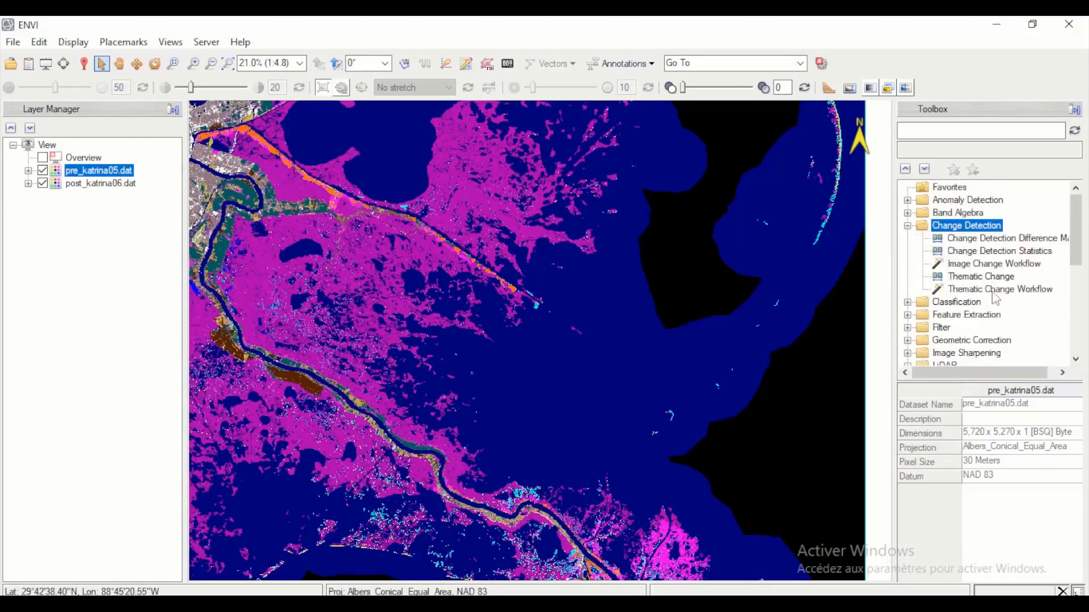
pyautogui.doubleClick(969, 290)
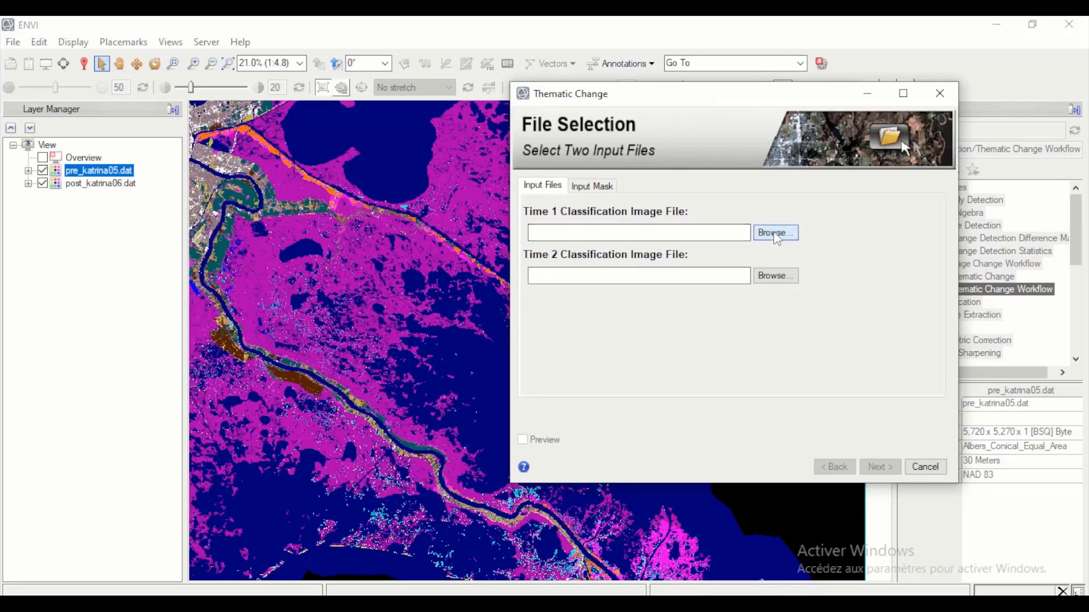
pyautogui.click(775, 233)
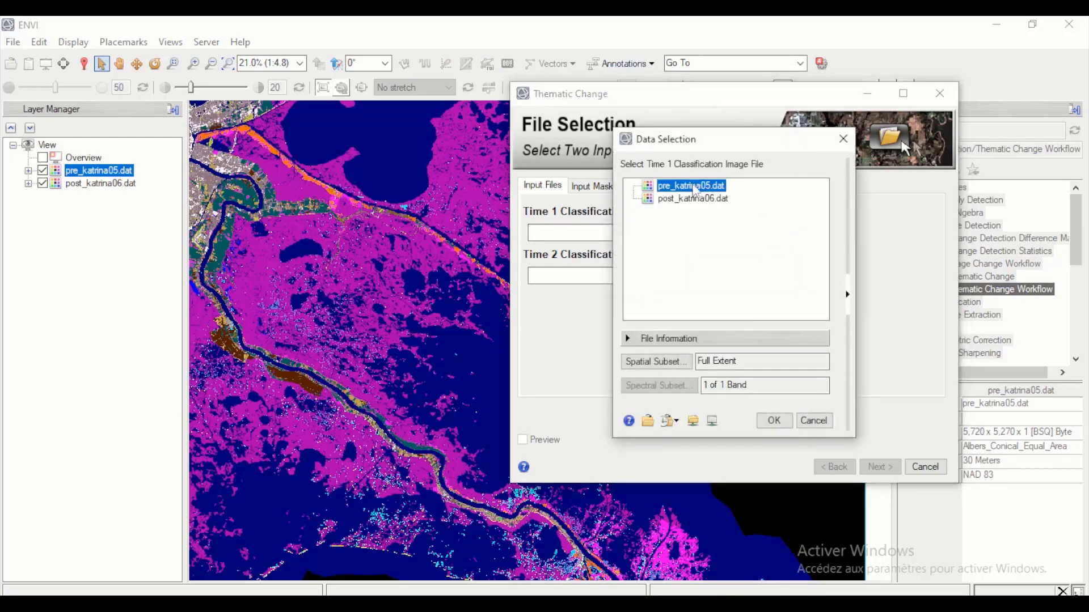
pyautogui.click(775, 423)
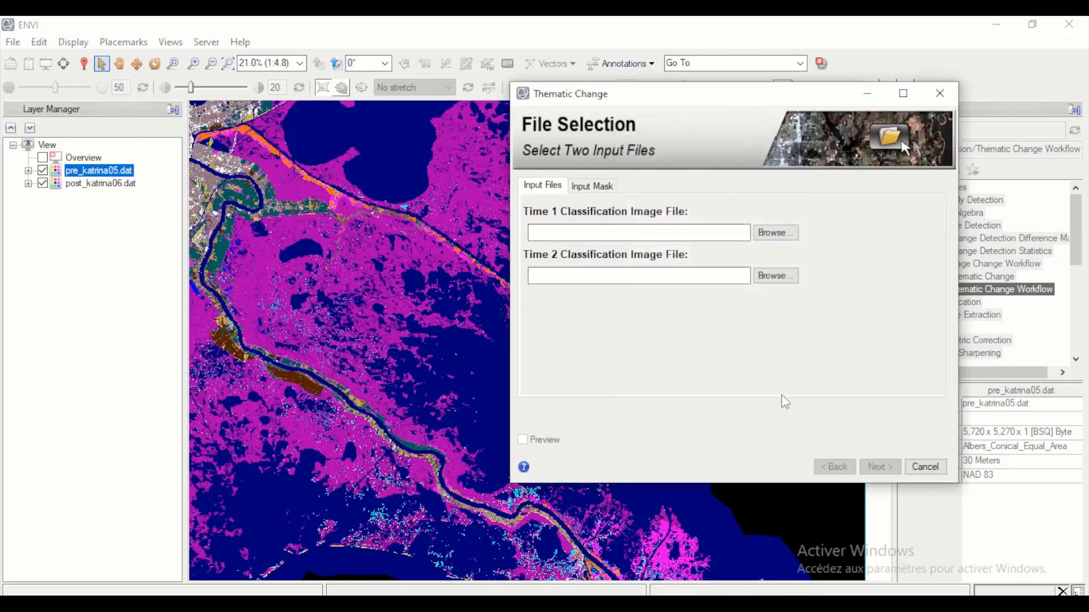
pyautogui.click(776, 276)
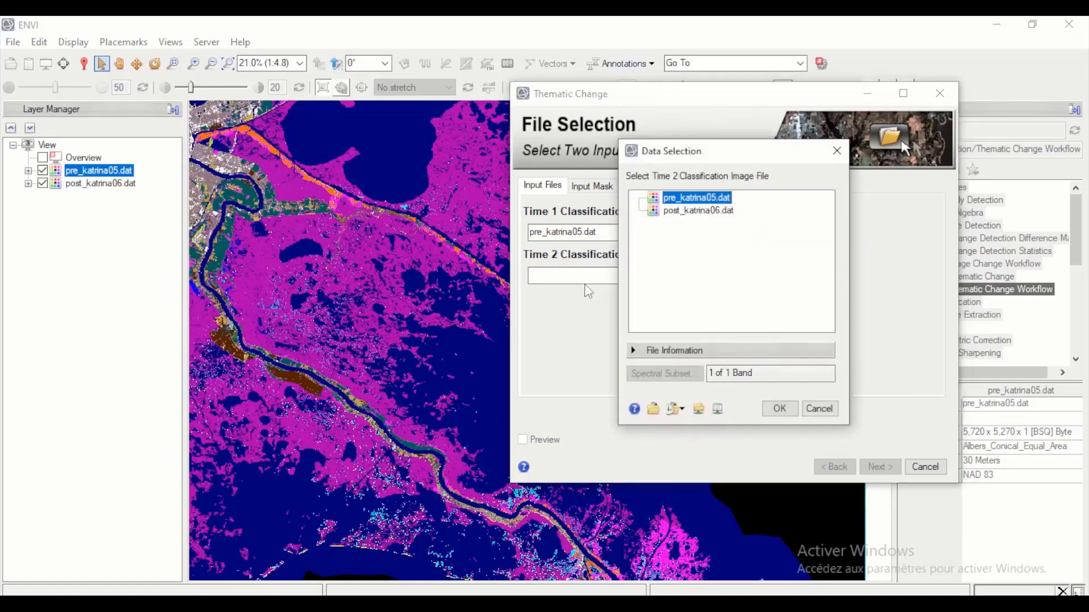
pyautogui.click(698, 211)
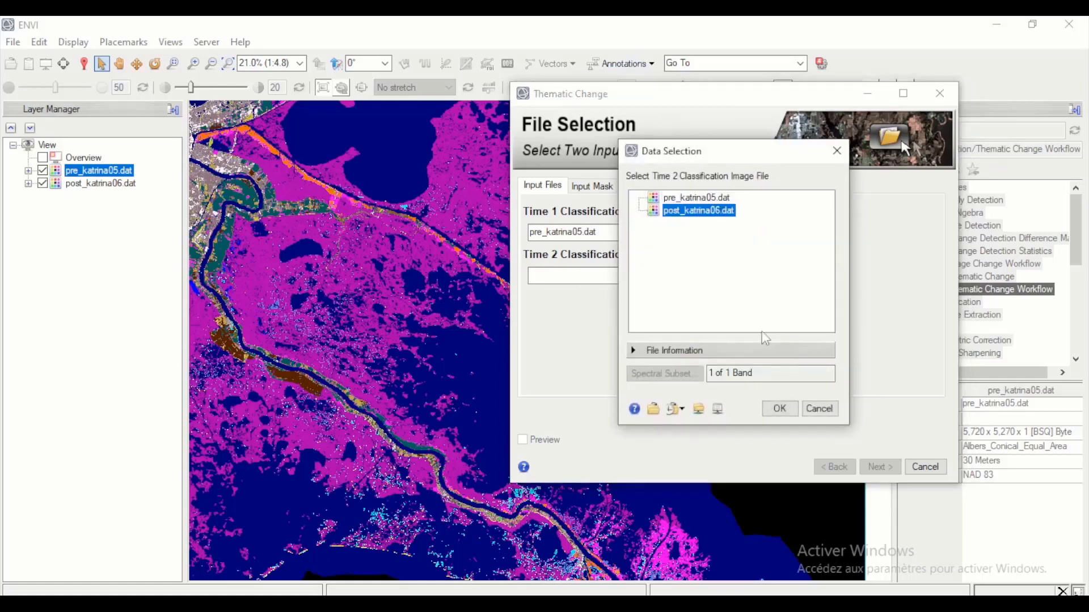
pyautogui.click(779, 408)
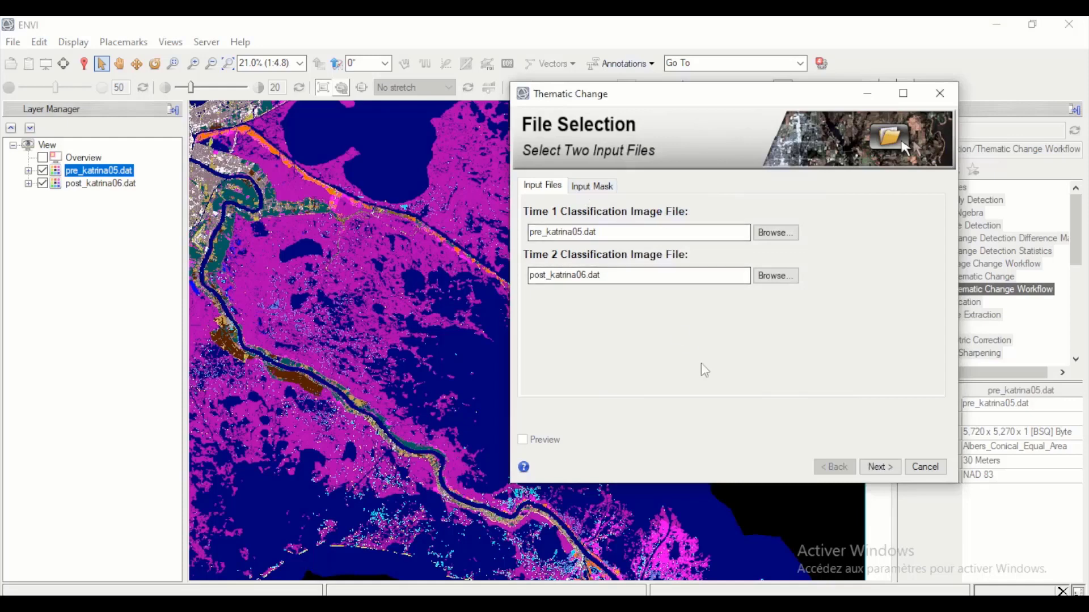
pyautogui.click(878, 467)
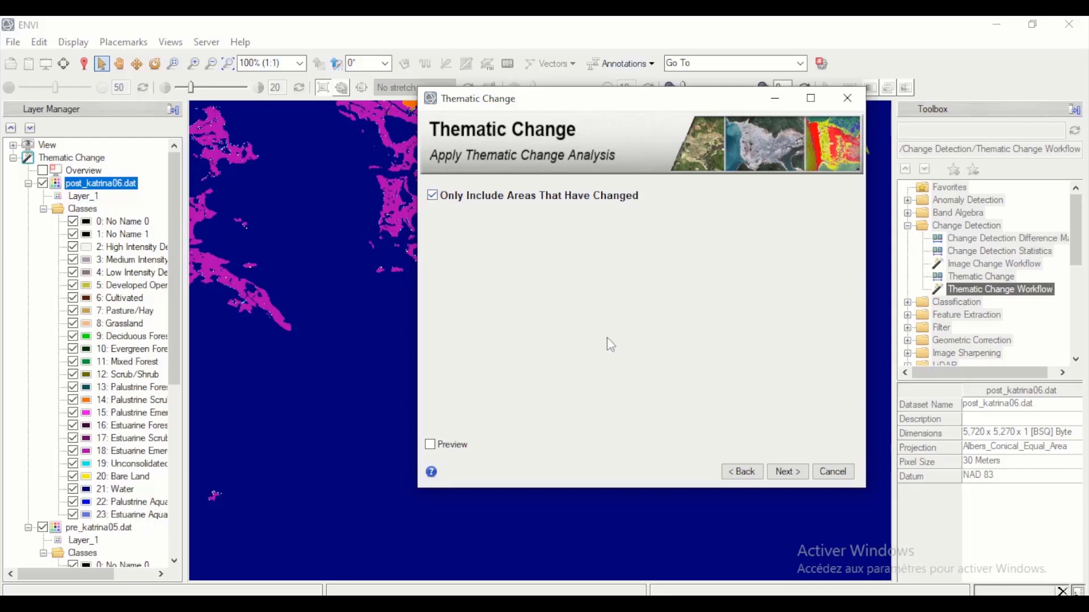
# - Run the analysis on changed areas only, then clean up with smoothing kernel size 3 and aggregation enabled at minimum size 9
pyautogui.click(792, 480)
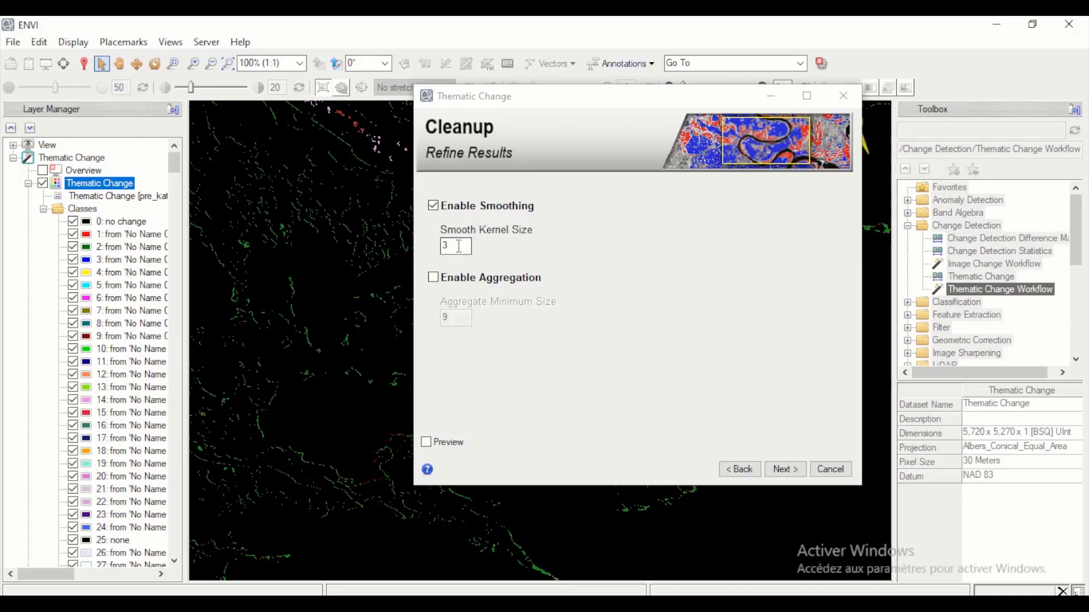
pyautogui.click(433, 277)
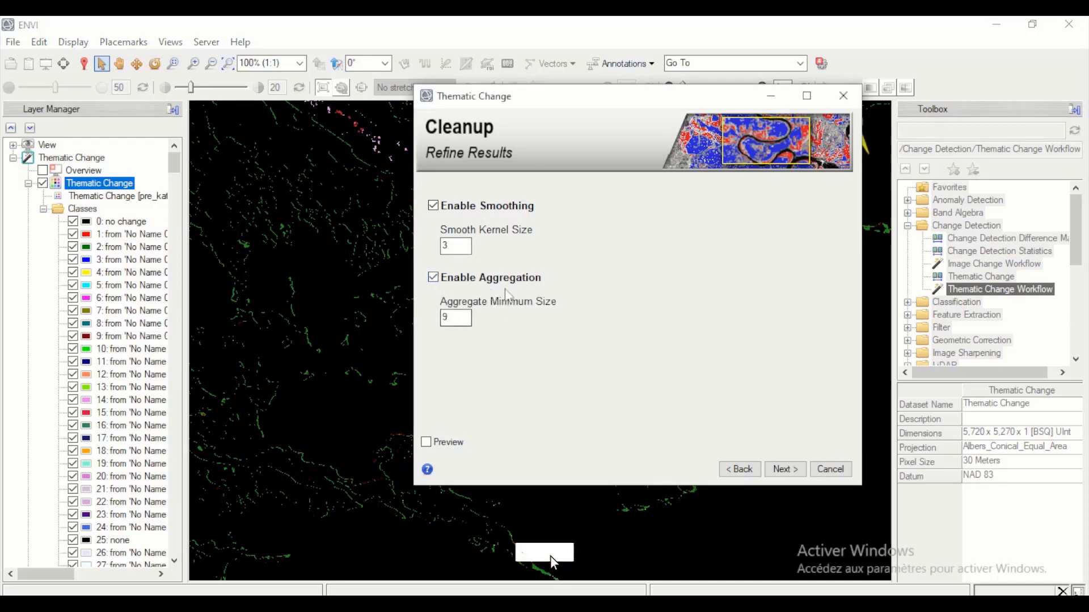
pyautogui.click(783, 468)
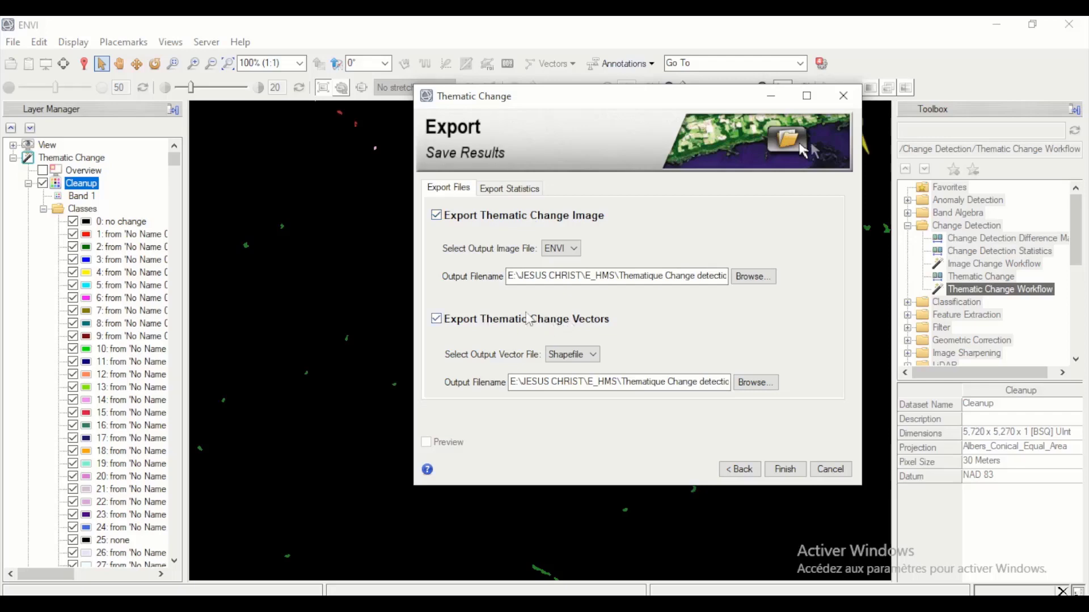
# - Enable export of the thematic change statistics and finish the workflow with the ENVI image and shapefile exports enabled
pyautogui.click(512, 193)
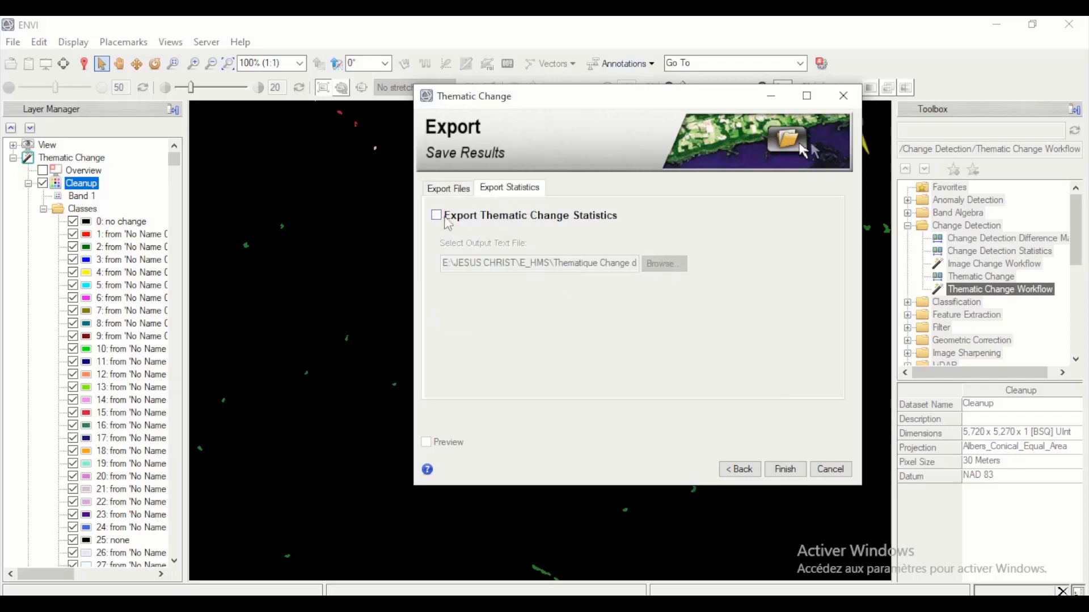
pyautogui.click(436, 217)
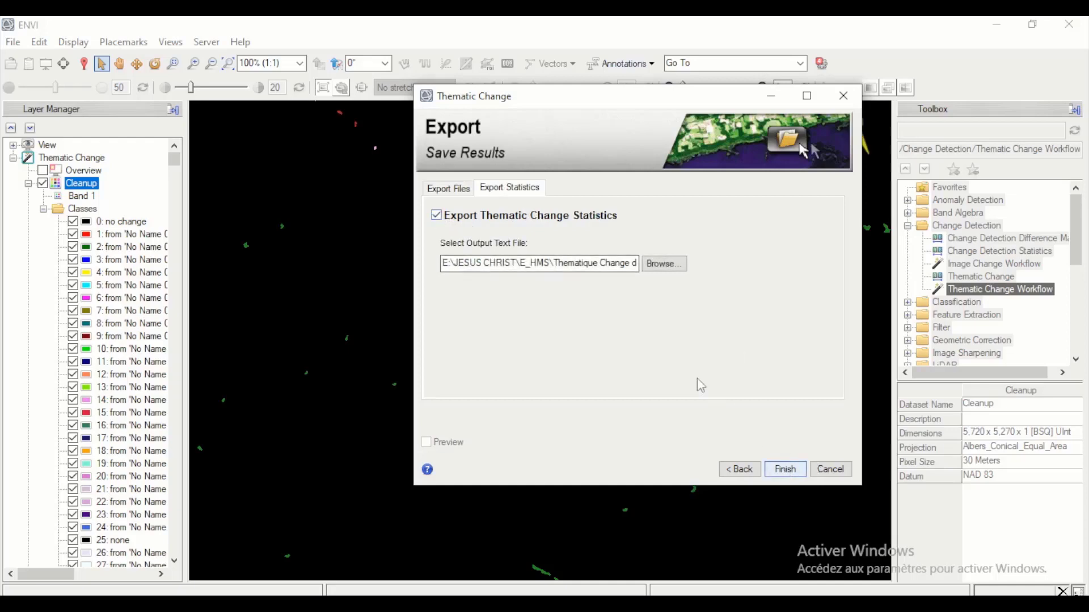
pyautogui.press('Return')
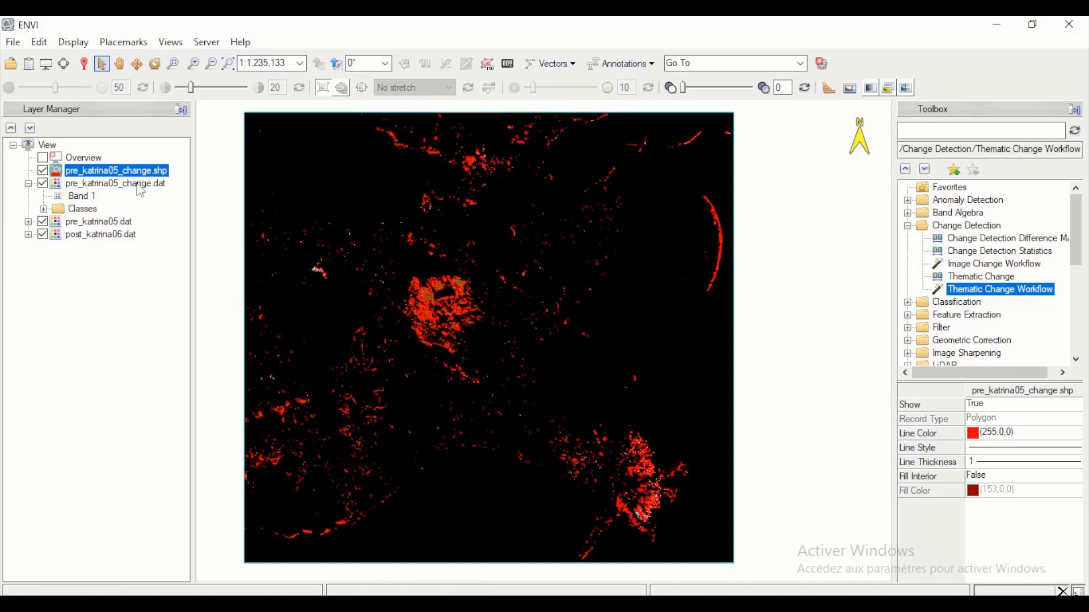
# - Expand the classes of pre_katrina05_change.dat and look through the list of from-to change classes
pyautogui.click(42, 178)
pyautogui.click(44, 208)
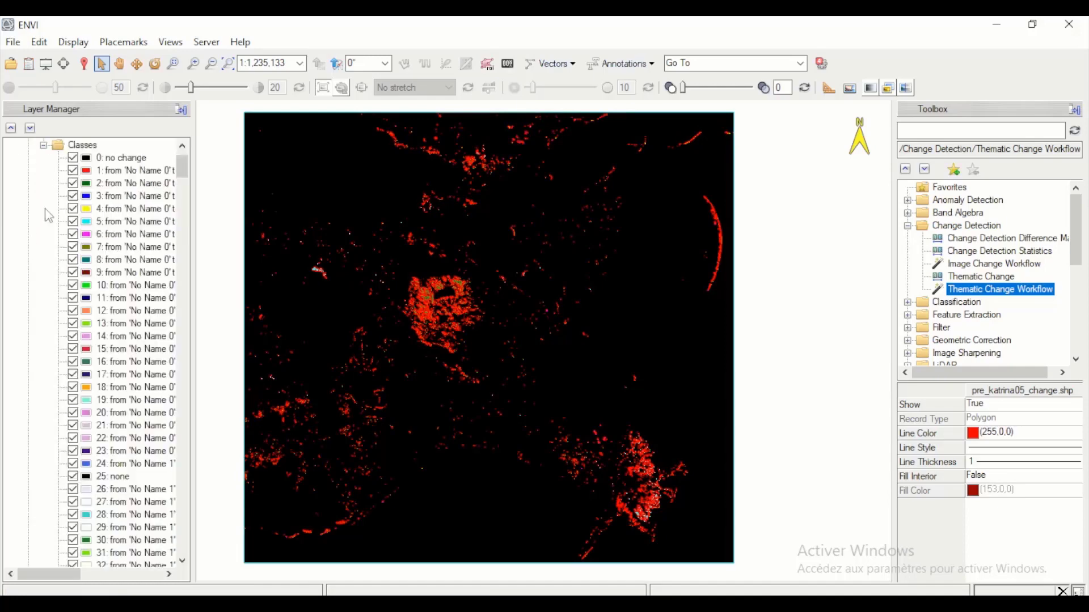
pyautogui.scroll(-20, 120, 234)
pyautogui.scroll(-20, 120, 233)
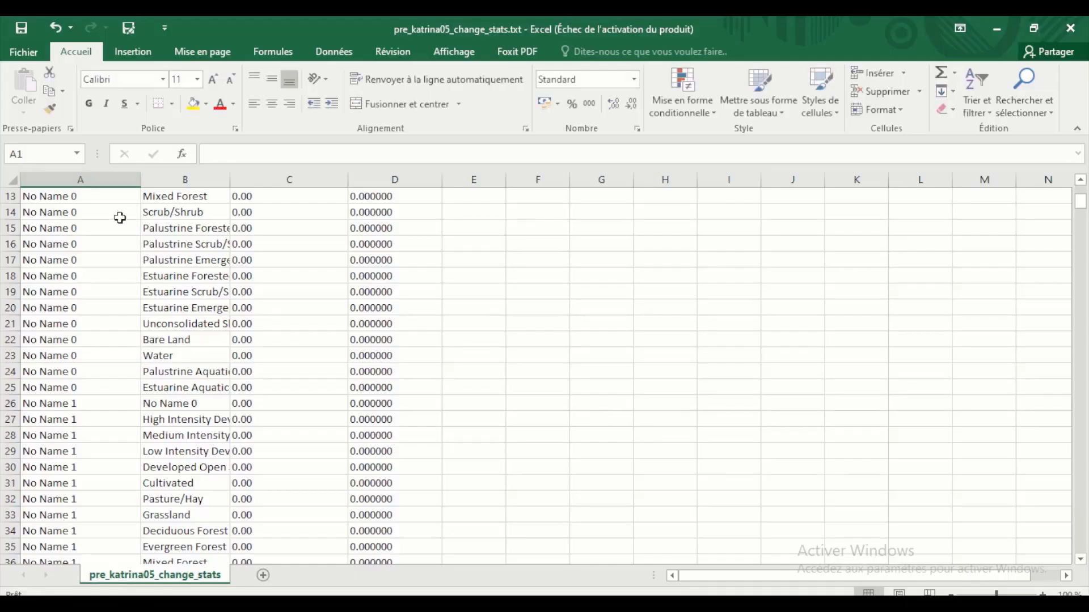
# - Examine the area and percent values of the from-to classes in pre_katrina05_change_stats.txt in Excel, then return to ENVI
pyautogui.scroll(4, 76, 216)
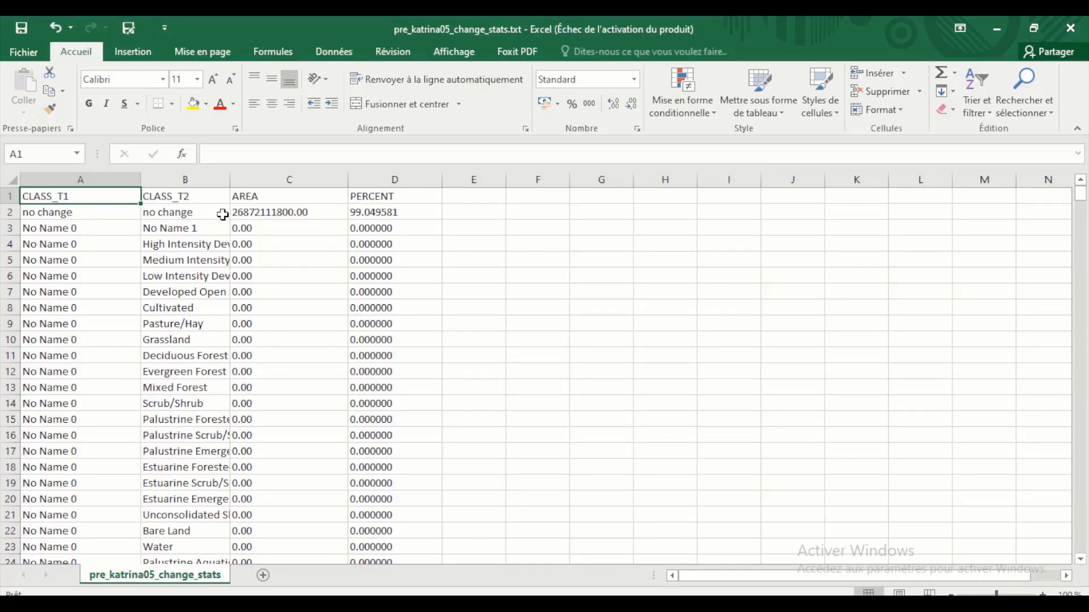
pyautogui.scroll(-3, 226, 214)
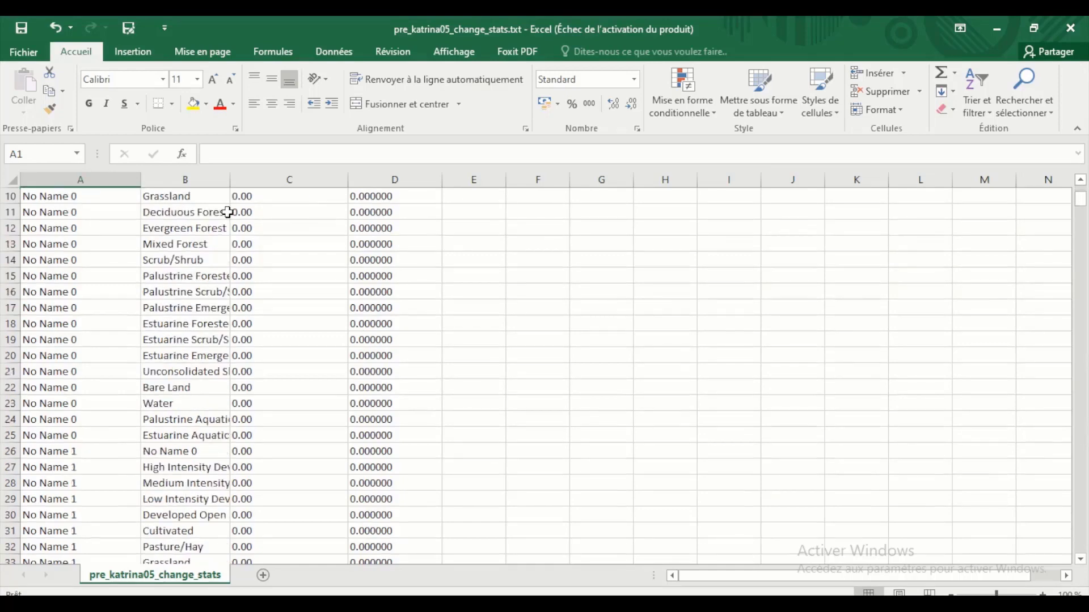
pyautogui.scroll(3, 227, 213)
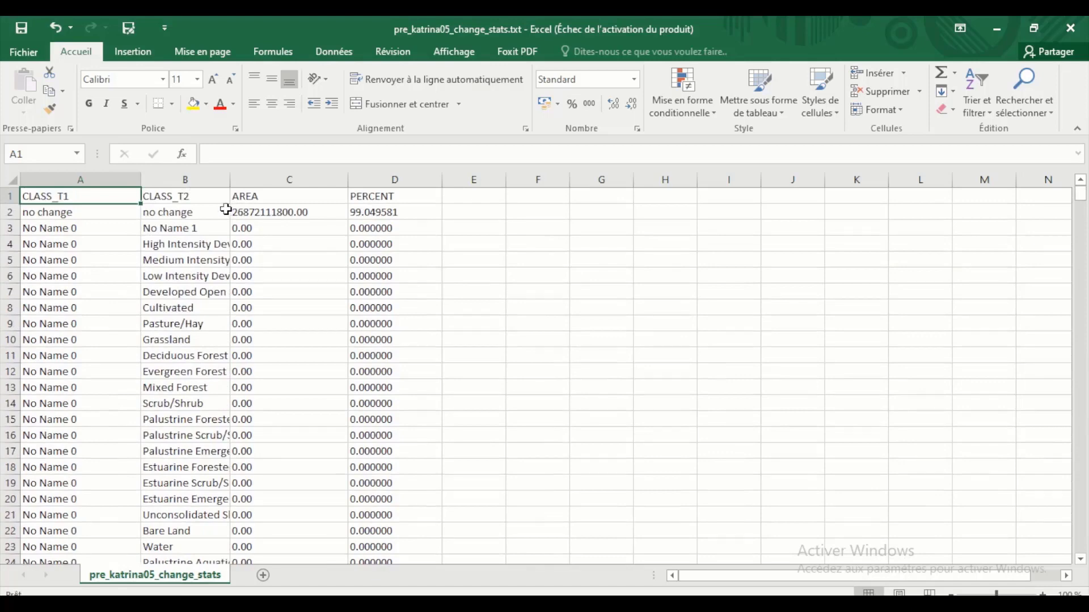
pyautogui.scroll(-20, 226, 209)
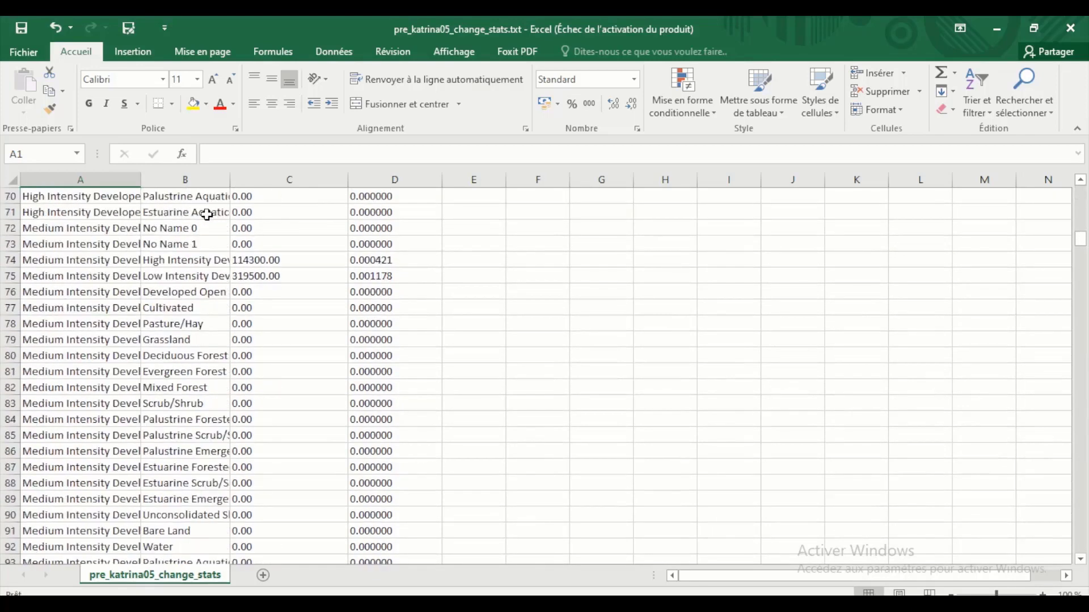
pyautogui.scroll(-9, 210, 227)
pyautogui.scroll(2, 235, 315)
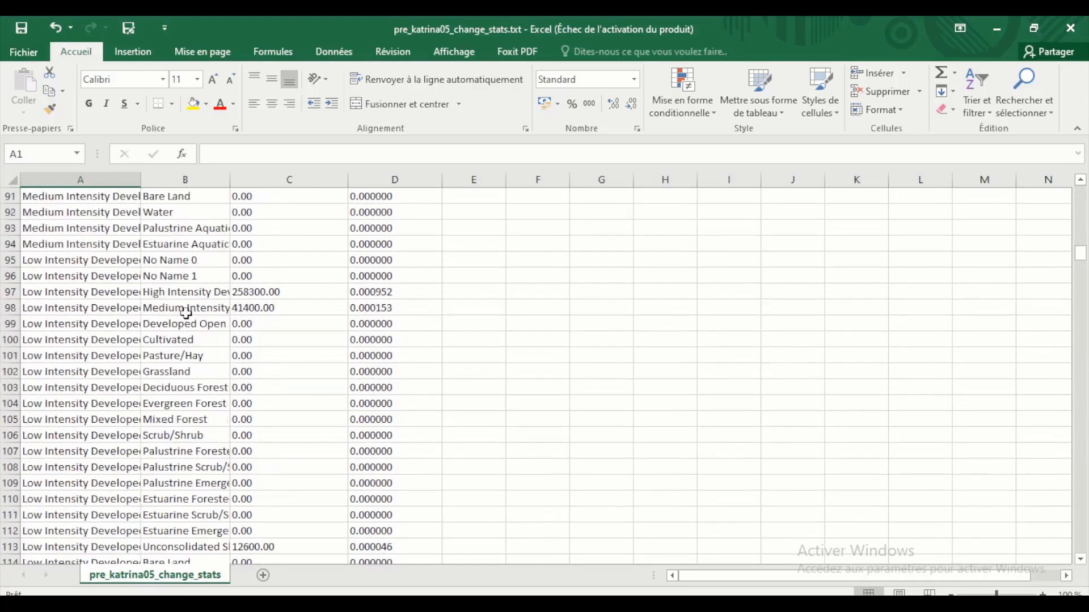
pyautogui.scroll(-4, 188, 310)
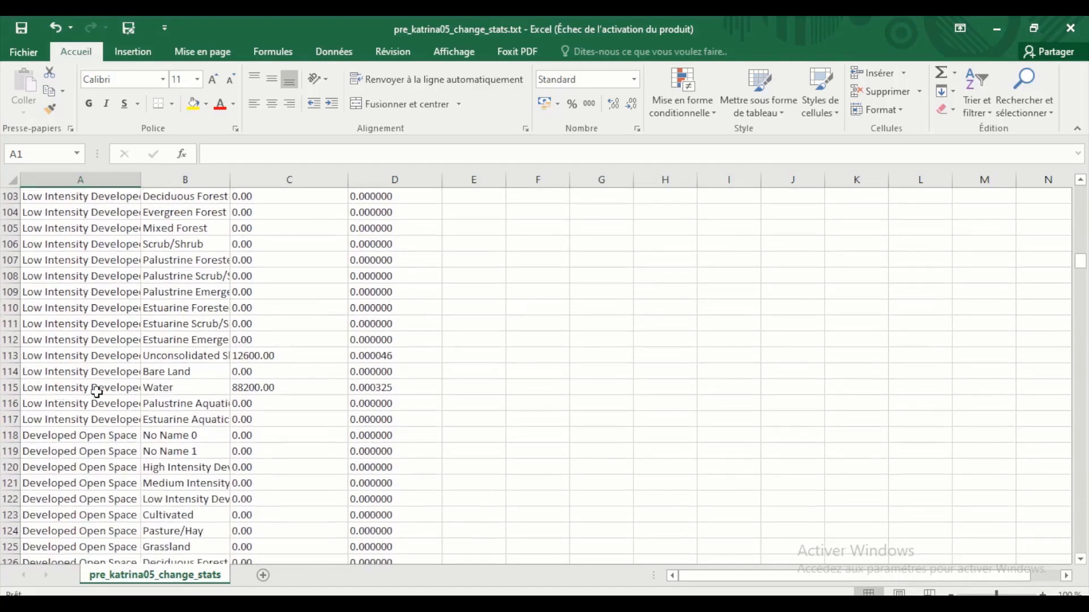
pyautogui.scroll(-20, 172, 392)
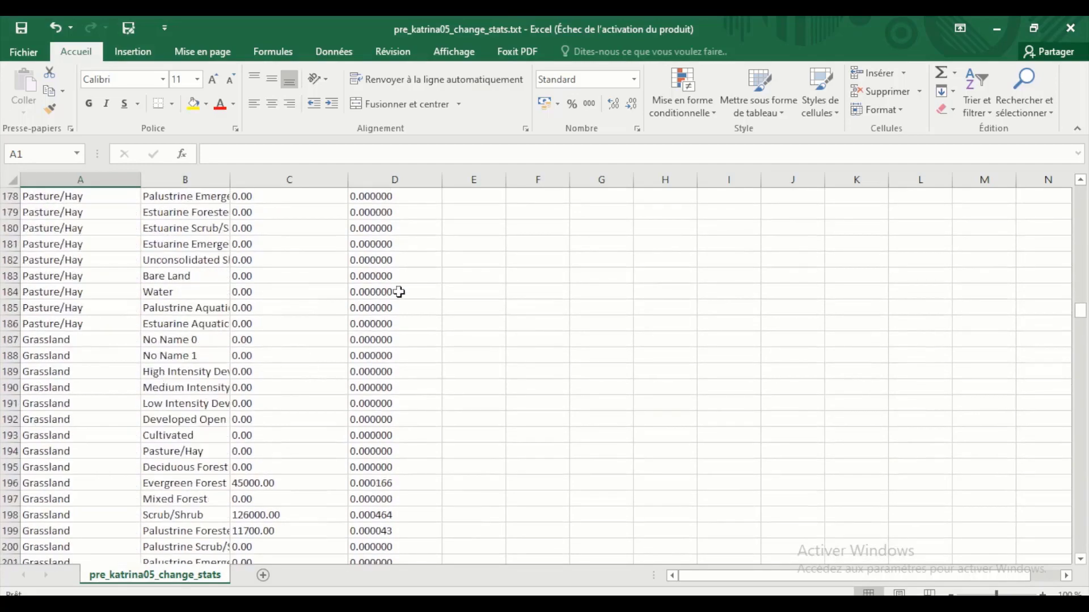
pyautogui.scroll(-7, 325, 301)
pyautogui.scroll(14, 190, 289)
pyautogui.scroll(16, 187, 289)
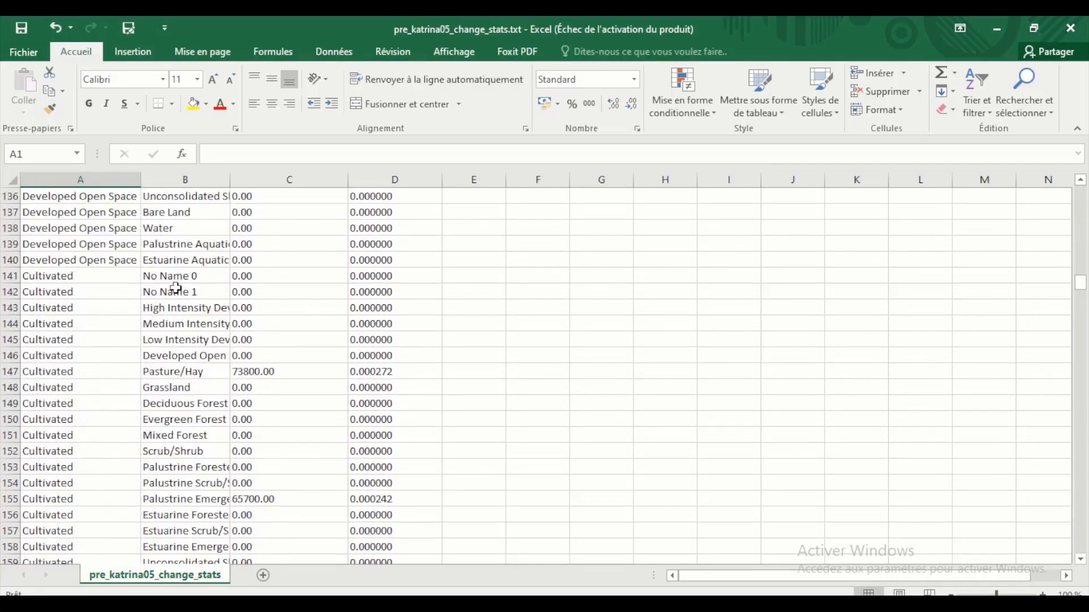
pyautogui.click(1006, 30)
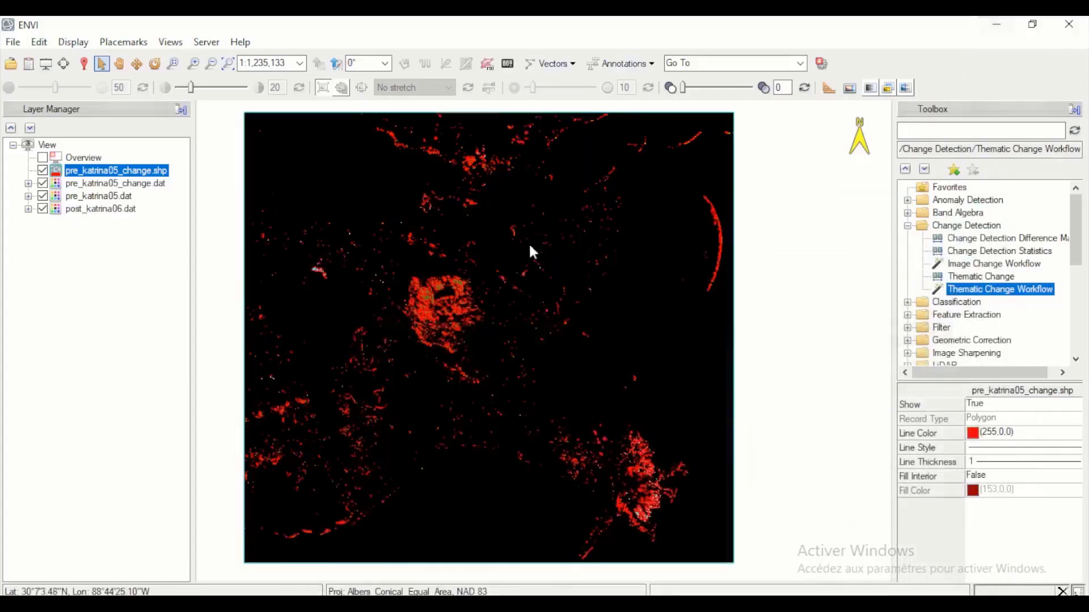
# - Expand the class lists of post_katrina06.dat and pre_katrina05.dat in the layer tree
pyautogui.scroll(-1, 481, 311)
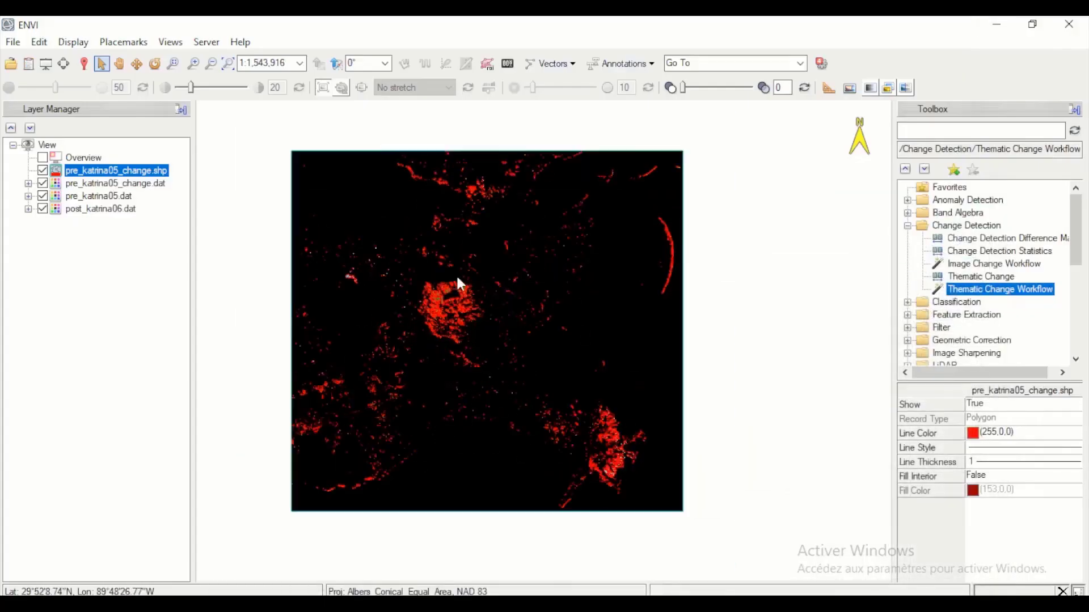
pyautogui.scroll(2, 457, 287)
pyautogui.click(28, 209)
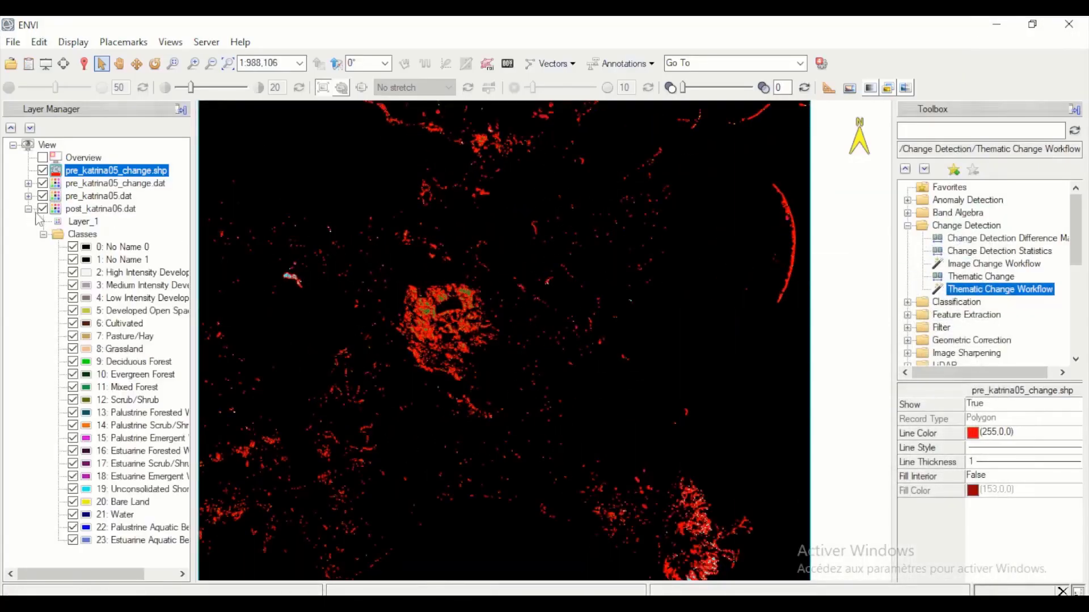
pyautogui.click(28, 196)
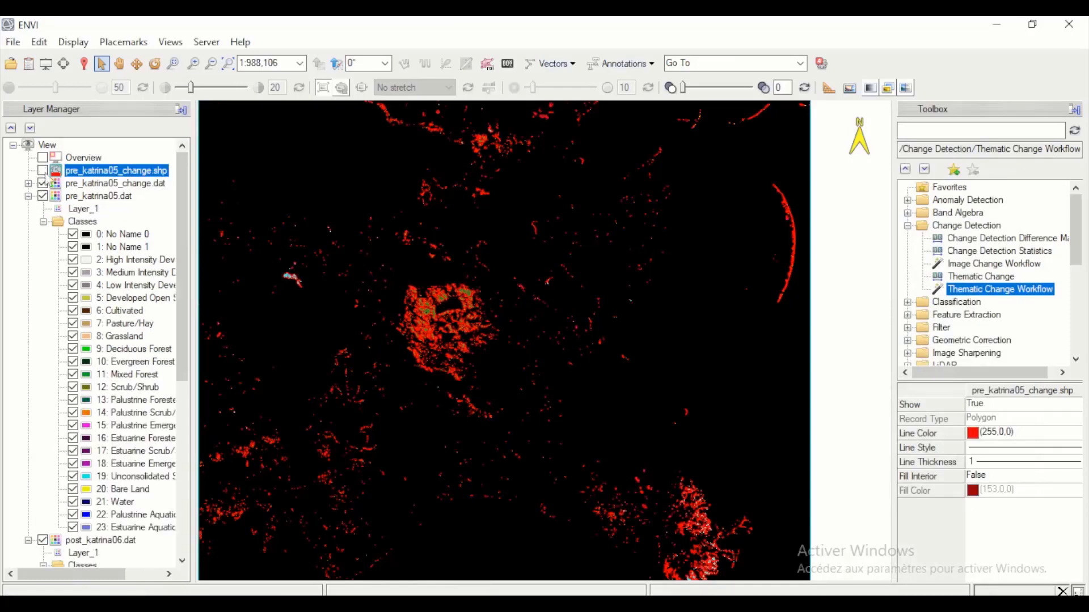
# - Hide the pre_katrina05_change.shp and pre_katrina05_change.dat layers and bring the whole pre_katrina05.dat classification into view
pyautogui.click(42, 170)
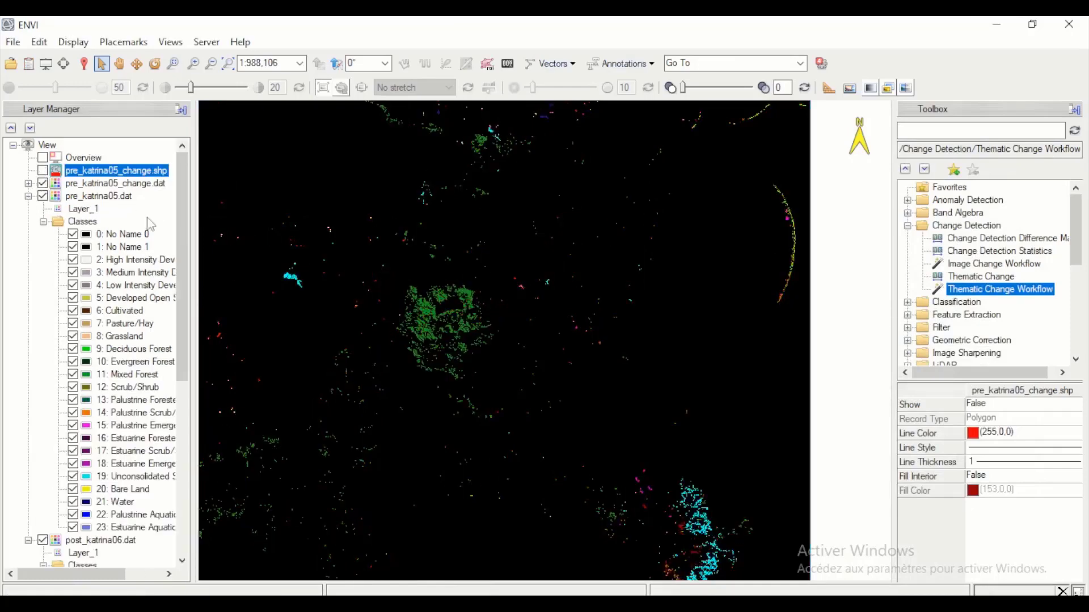
pyautogui.click(43, 183)
pyautogui.scroll(-2, 421, 291)
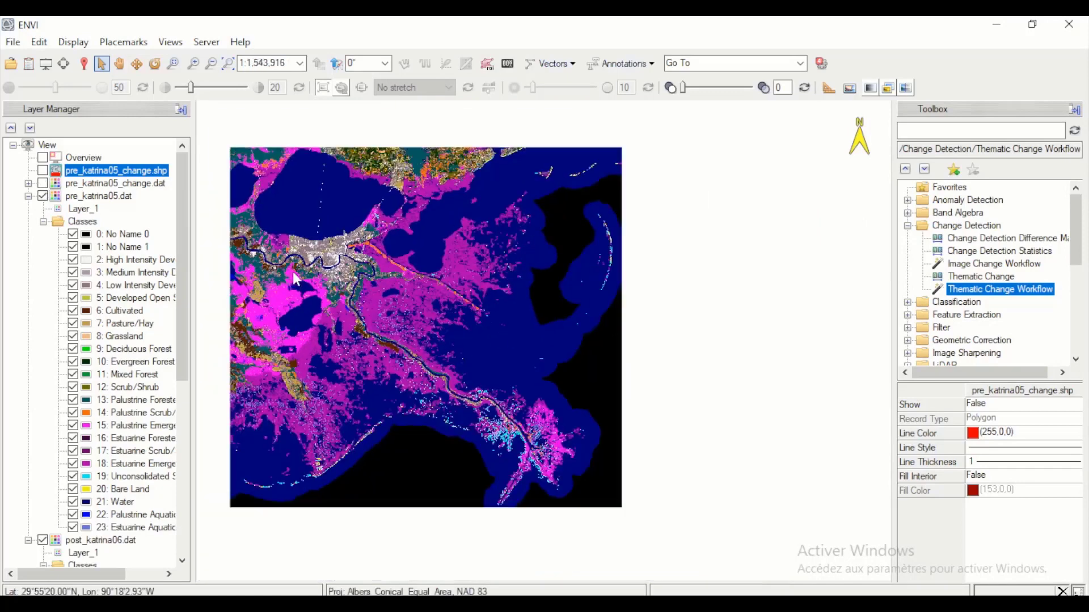
pyautogui.moveTo(336, 316); pyautogui.dragTo(470, 327)
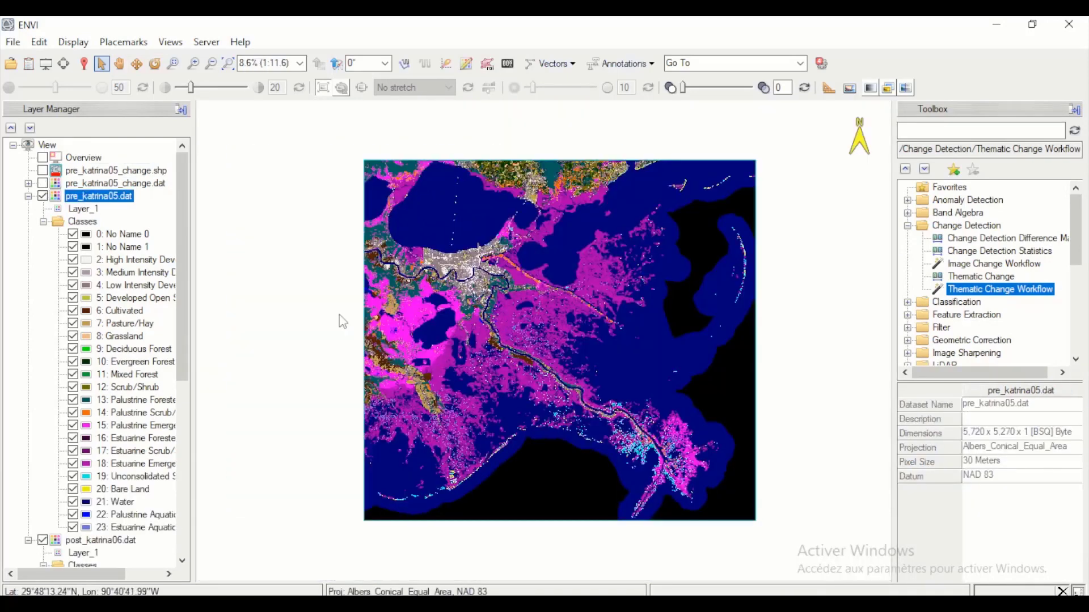